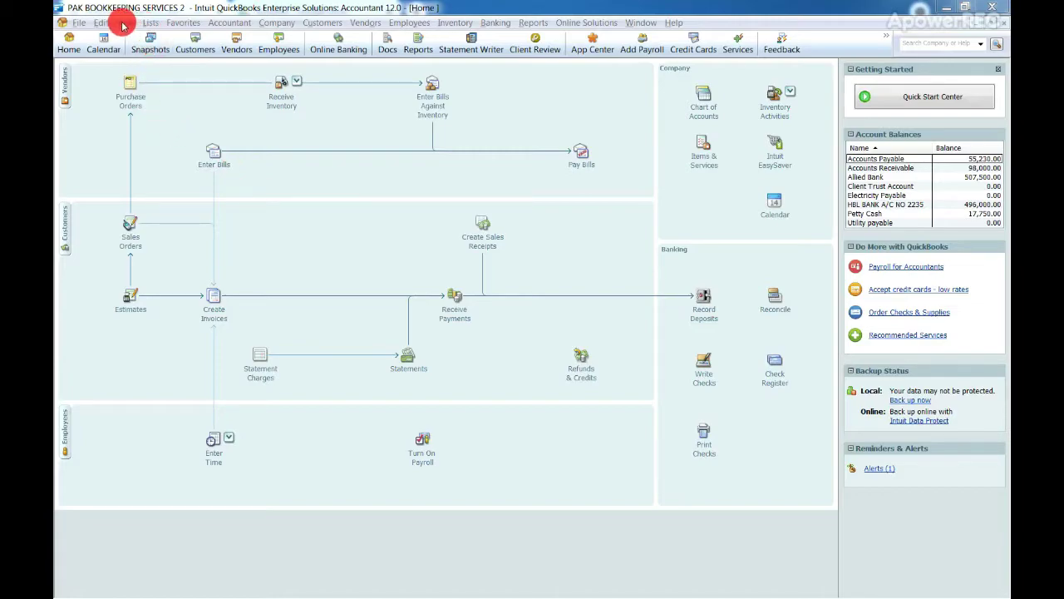
Step: Open the Item List and restore it from full size to a smaller window
click(149, 23)
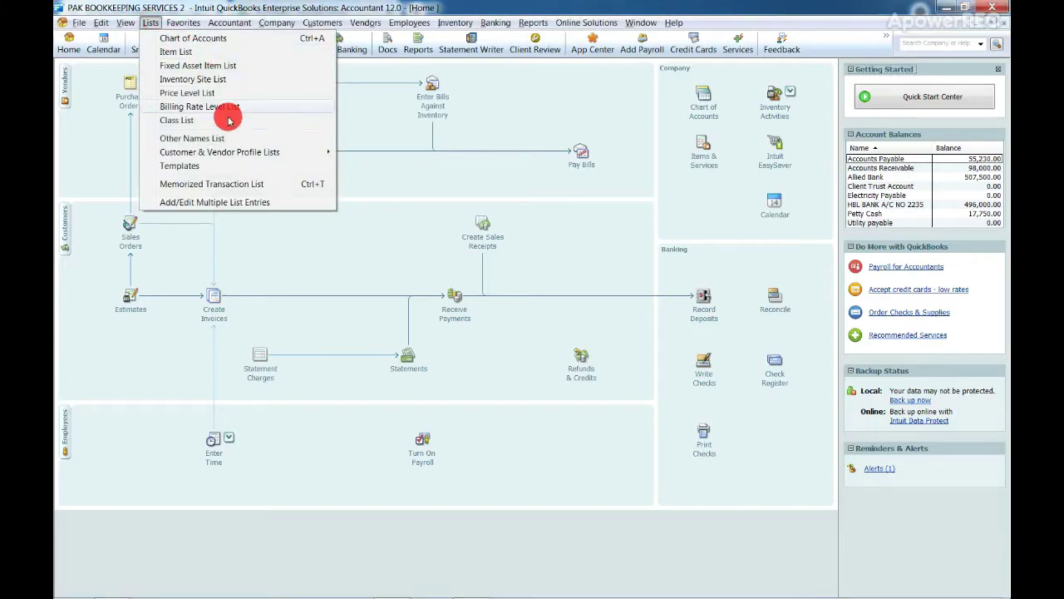
click(263, 53)
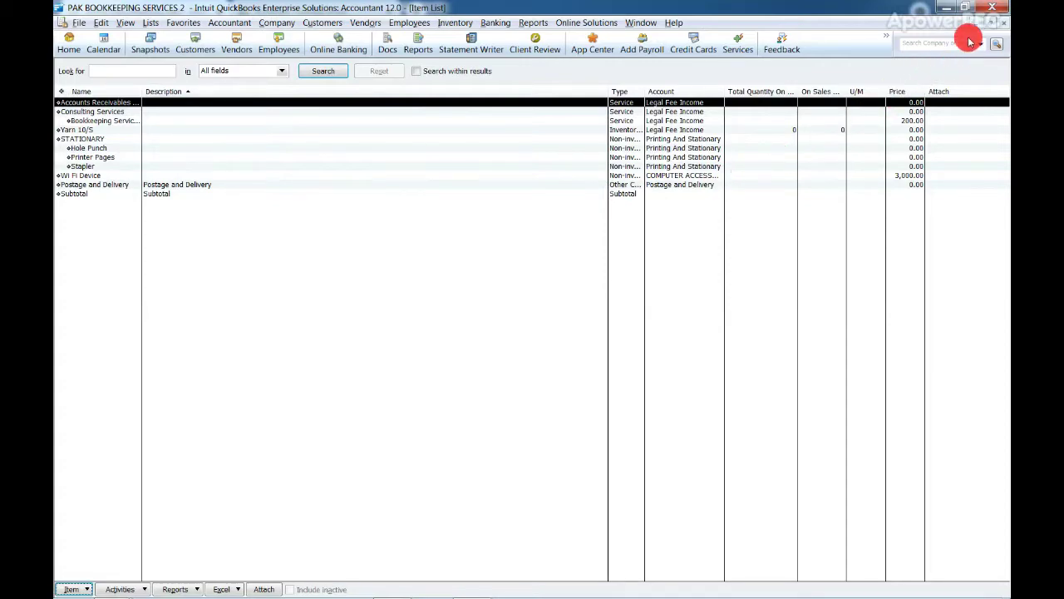
click(992, 25)
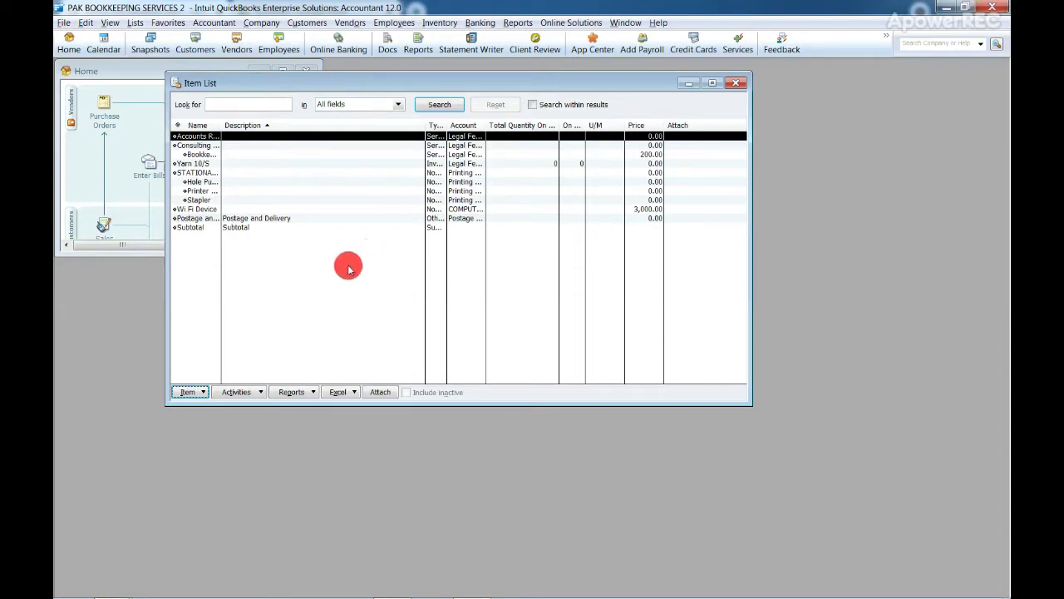
Step: Start a new item and review the available item types, choosing Service
click(203, 394)
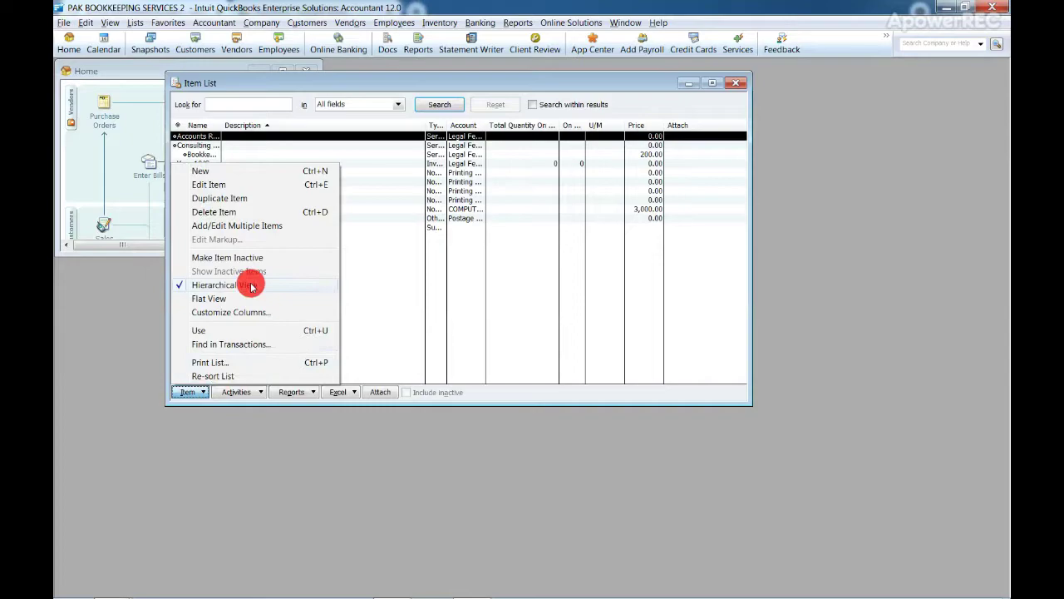
click(277, 171)
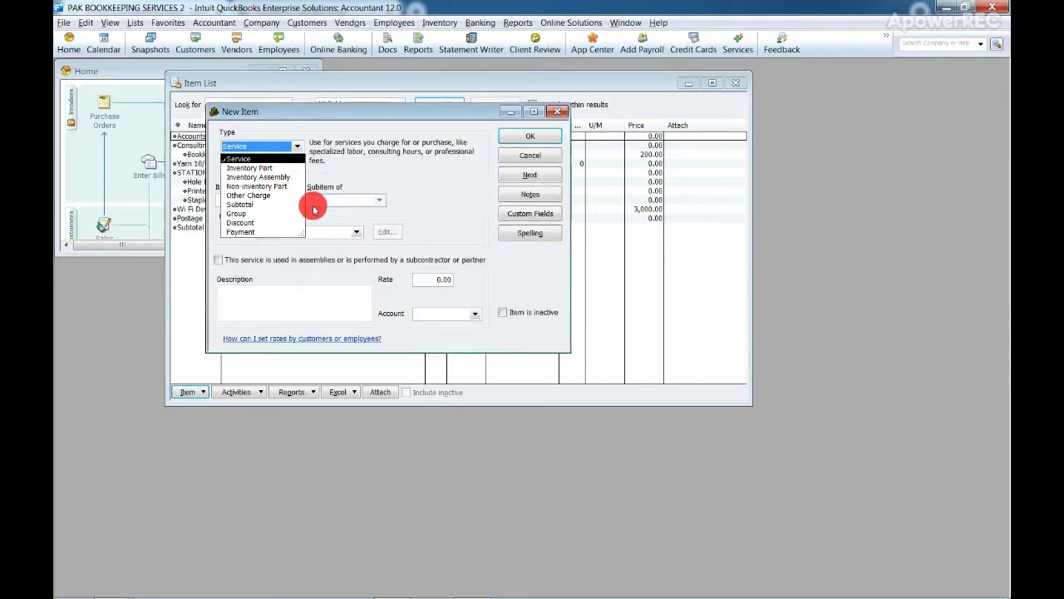
click(293, 147)
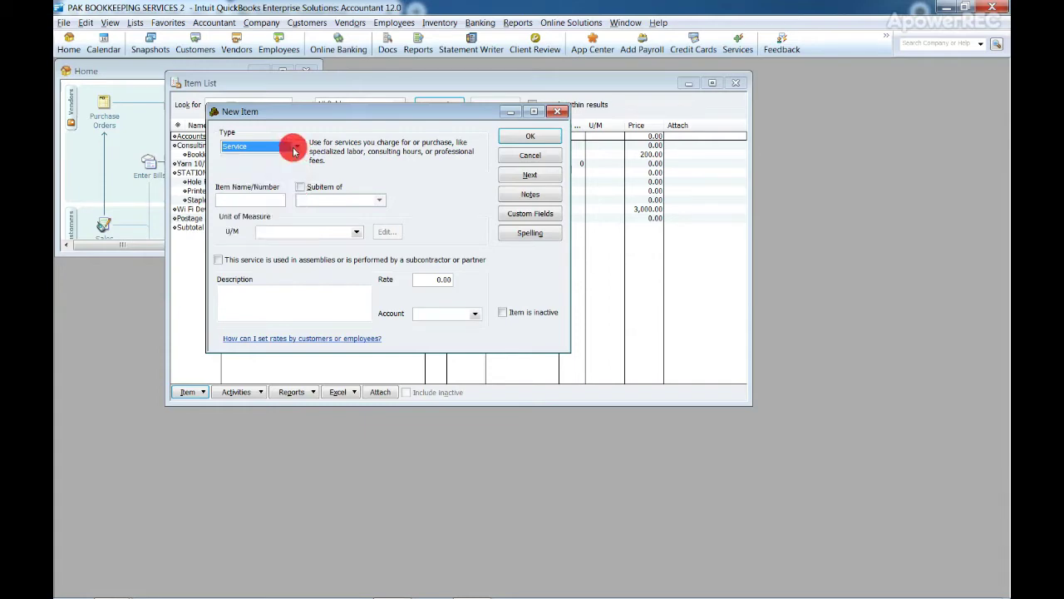
click(292, 146)
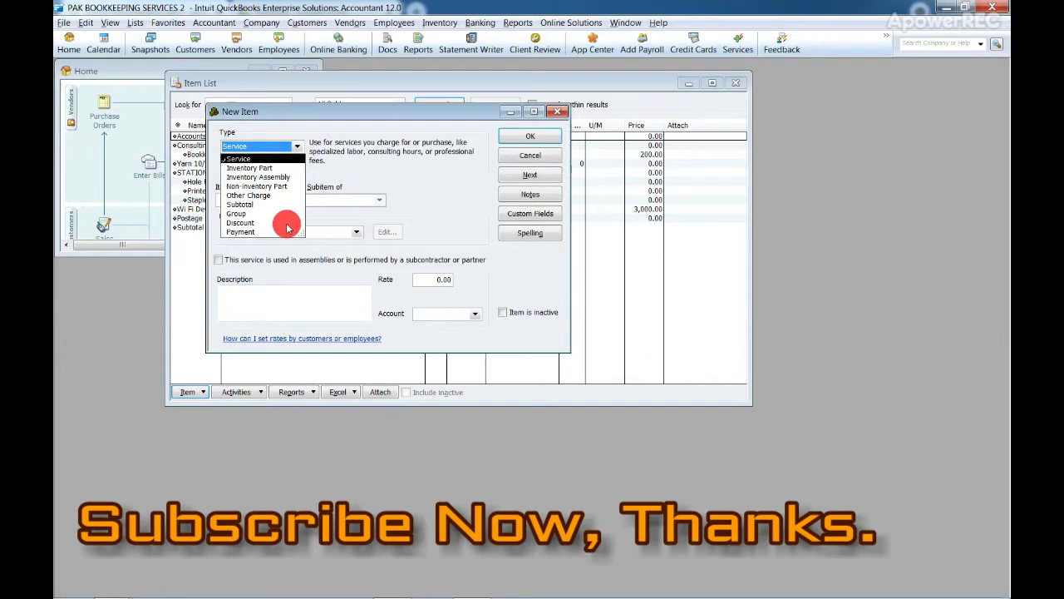
click(278, 159)
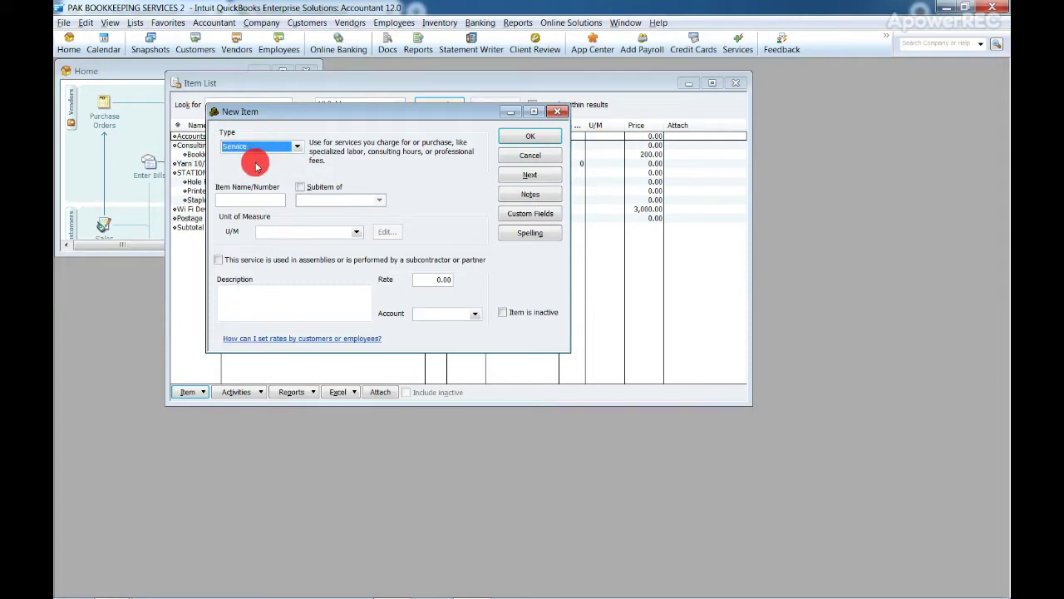
Step: Switch the new item's type to Inventory Part and compare it with the other available types
click(293, 147)
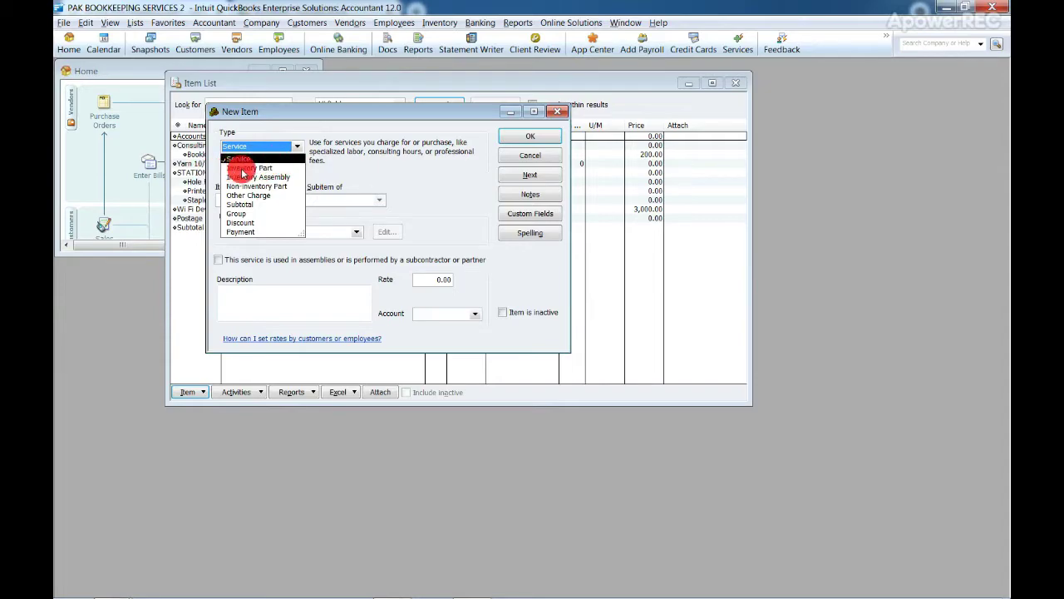
click(290, 167)
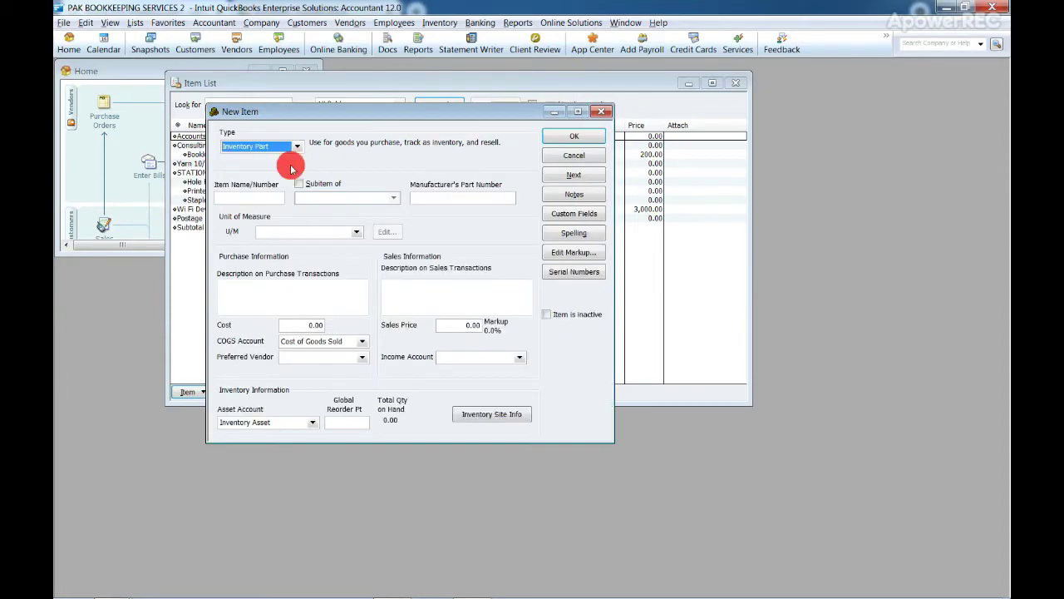
click(295, 147)
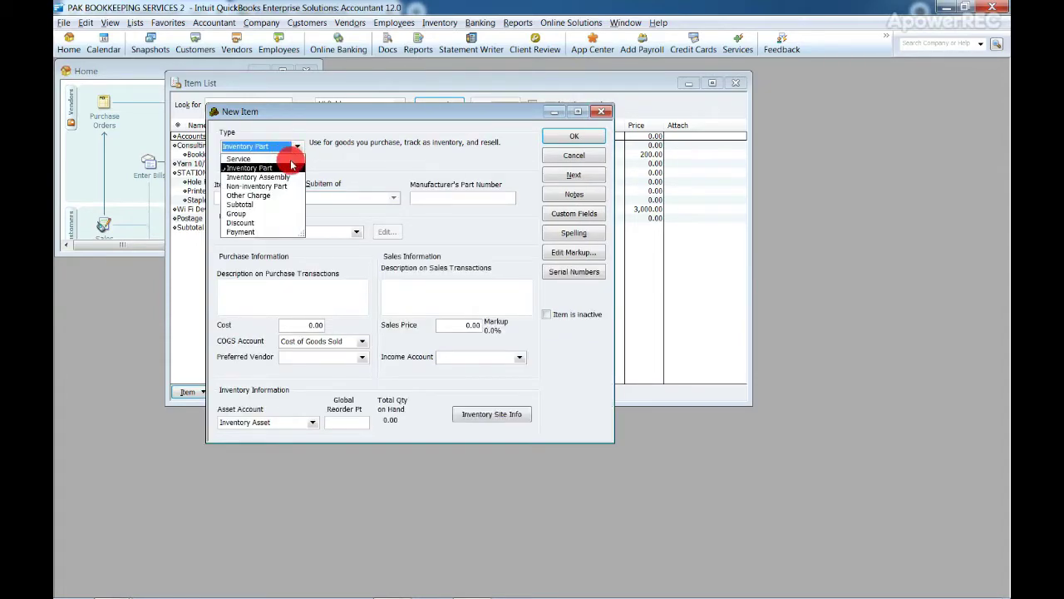
click(291, 167)
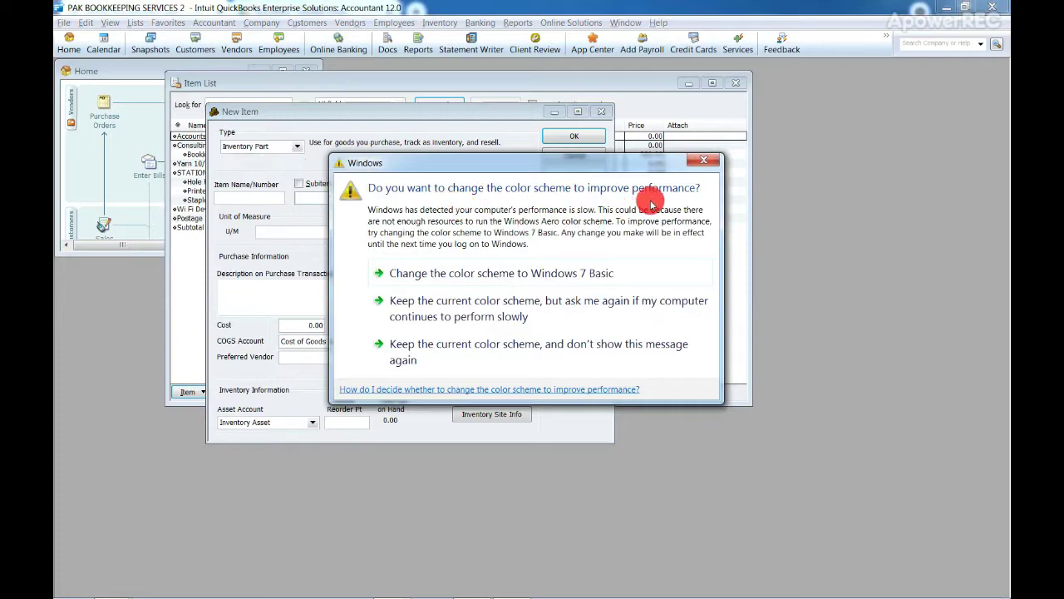
Step: Dismiss the Windows color scheme prompt and return to the unfinished new item without saving or discarding it
click(701, 170)
key(Escape)
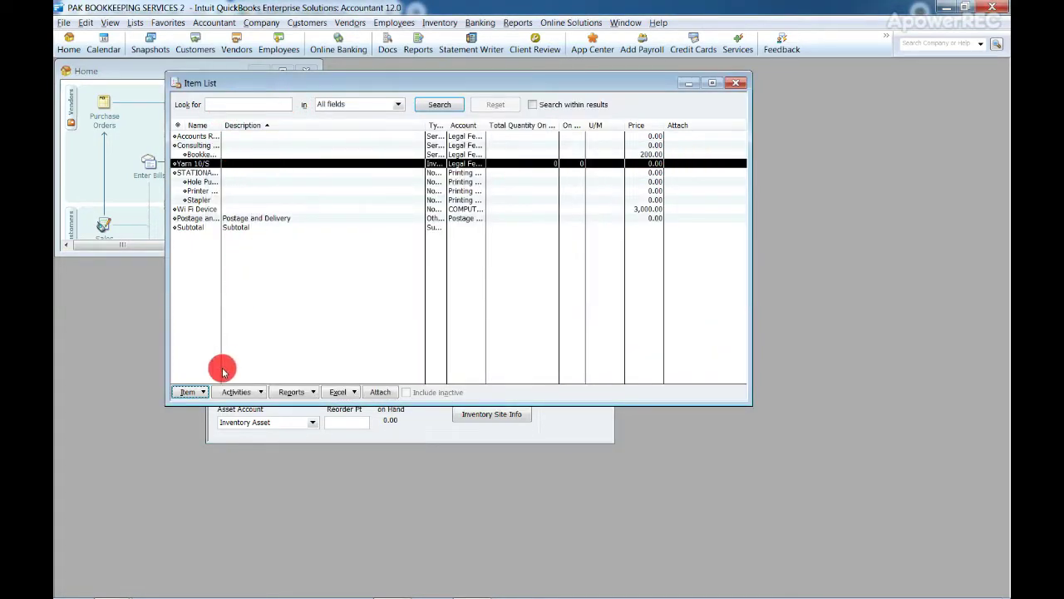
click(197, 392)
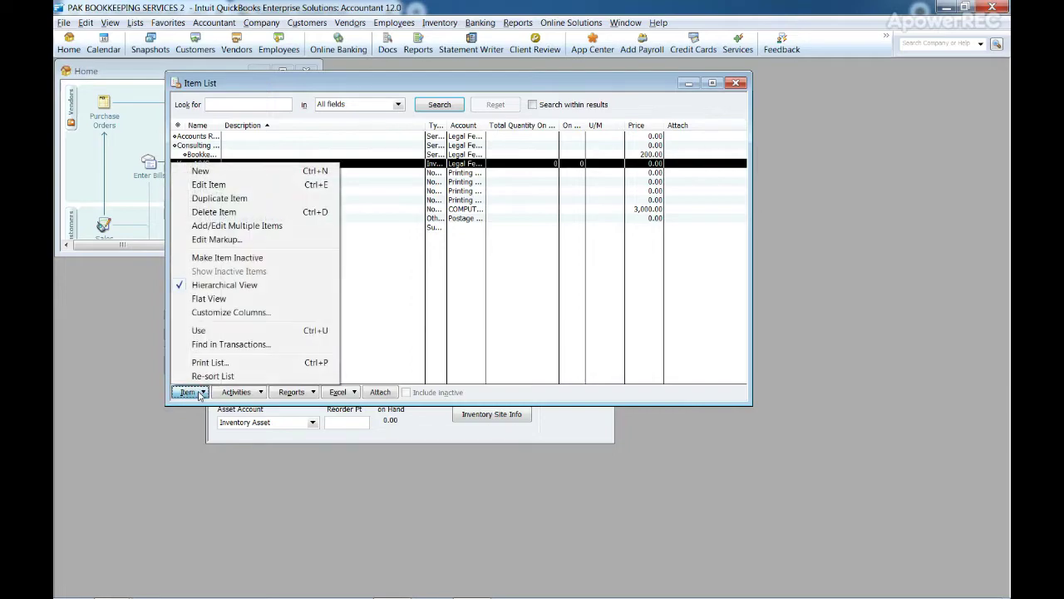
click(241, 168)
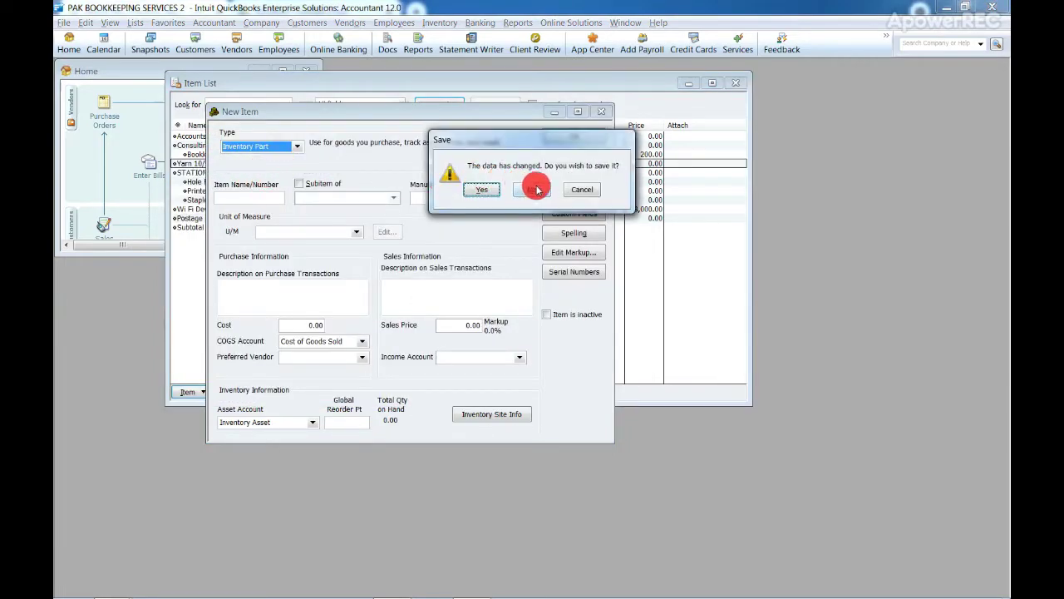
click(581, 191)
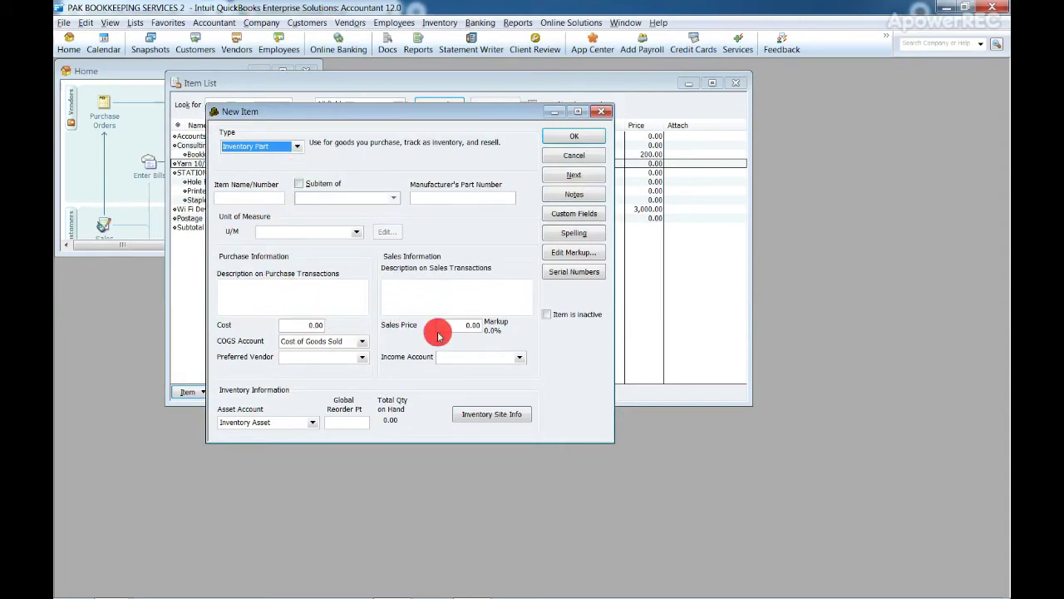
Step: Examine the Inventory Part's unit of measure, cost and sales price fields, and switch the item type to Inventory Assembly
click(271, 232)
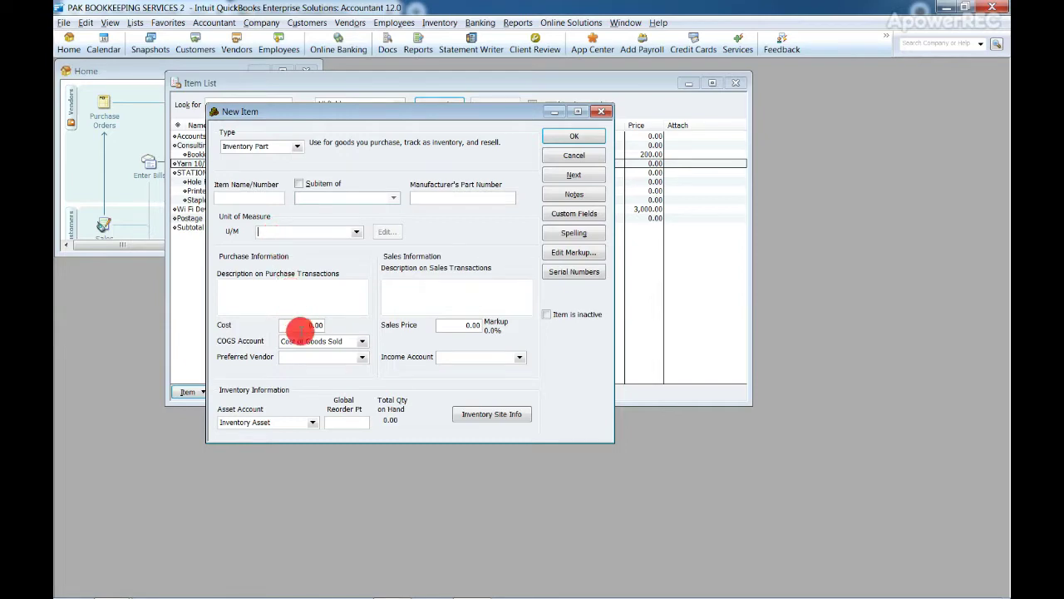
click(302, 326)
click(439, 324)
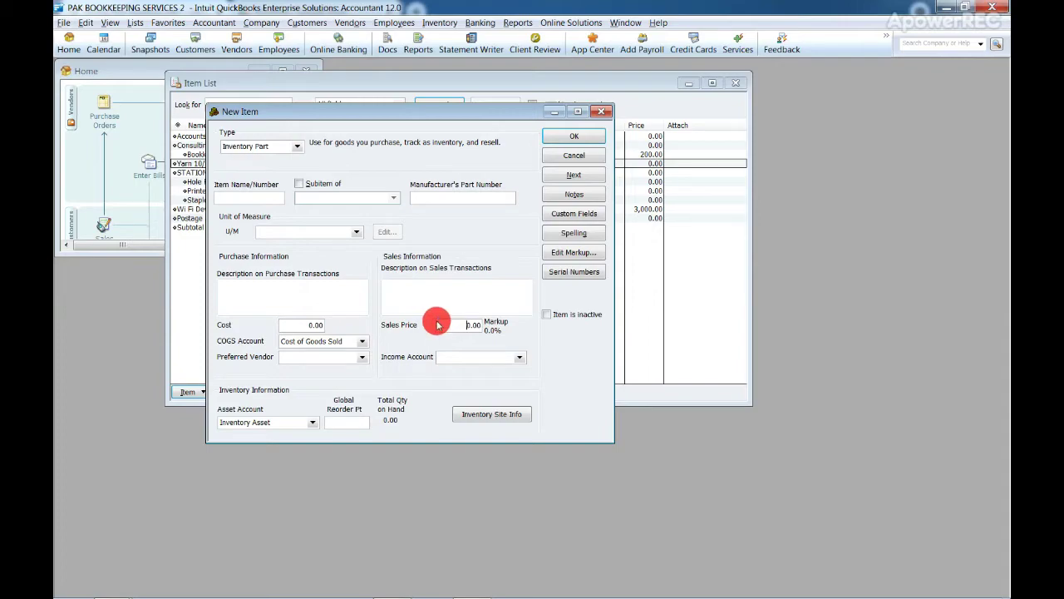
click(297, 147)
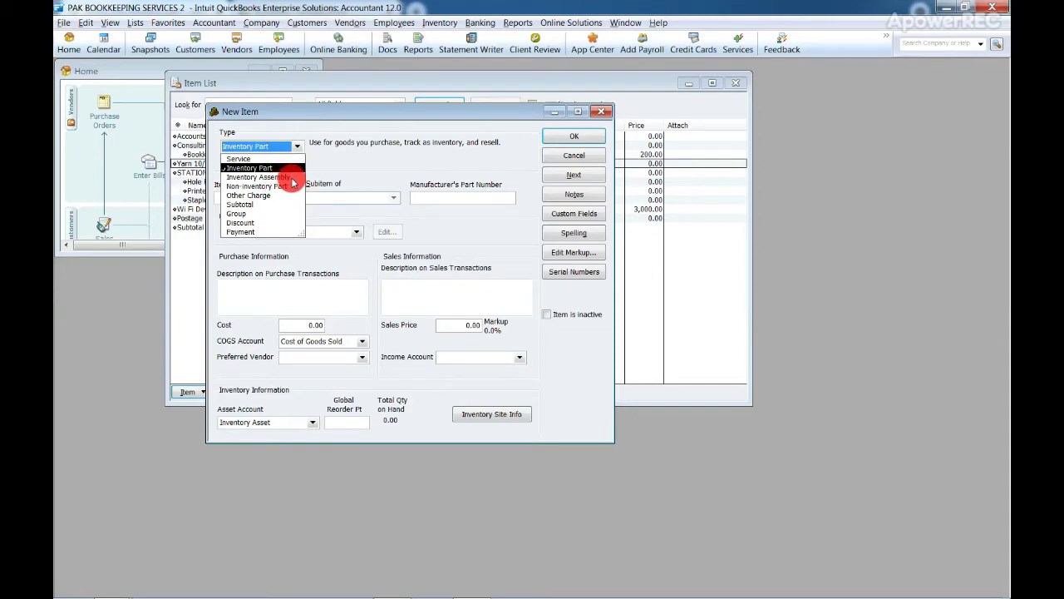
click(292, 181)
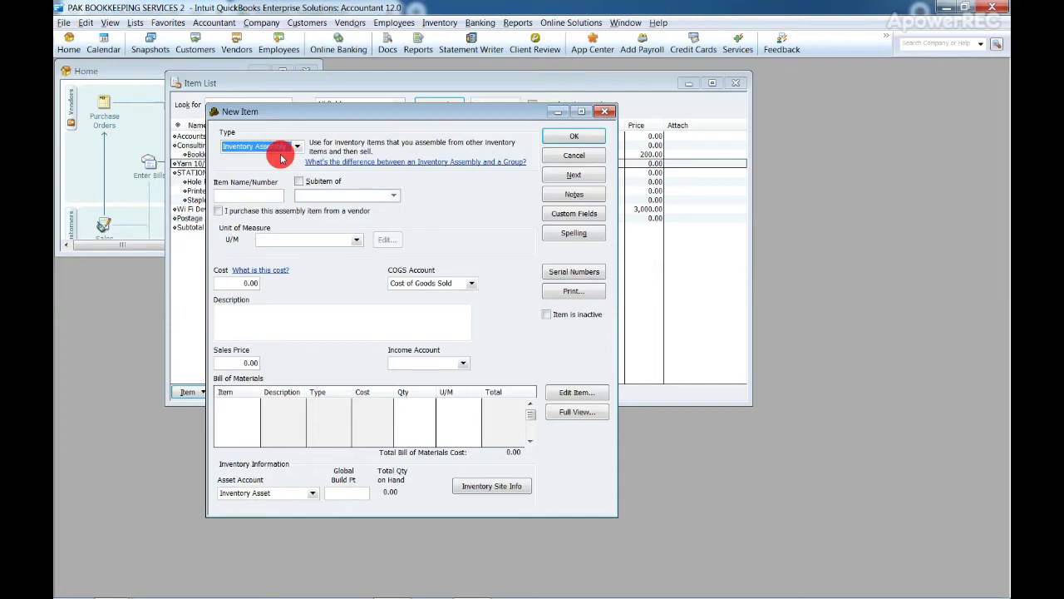
Step: Review the item type list again and change the new item's type to Non-inventory Part
click(296, 148)
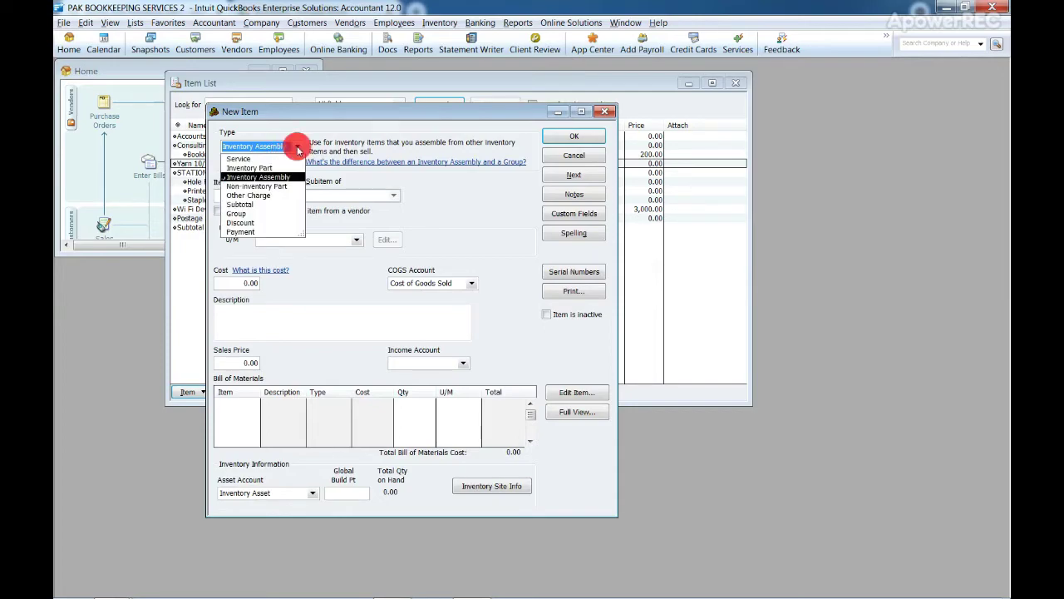
click(297, 148)
click(297, 148)
click(297, 148)
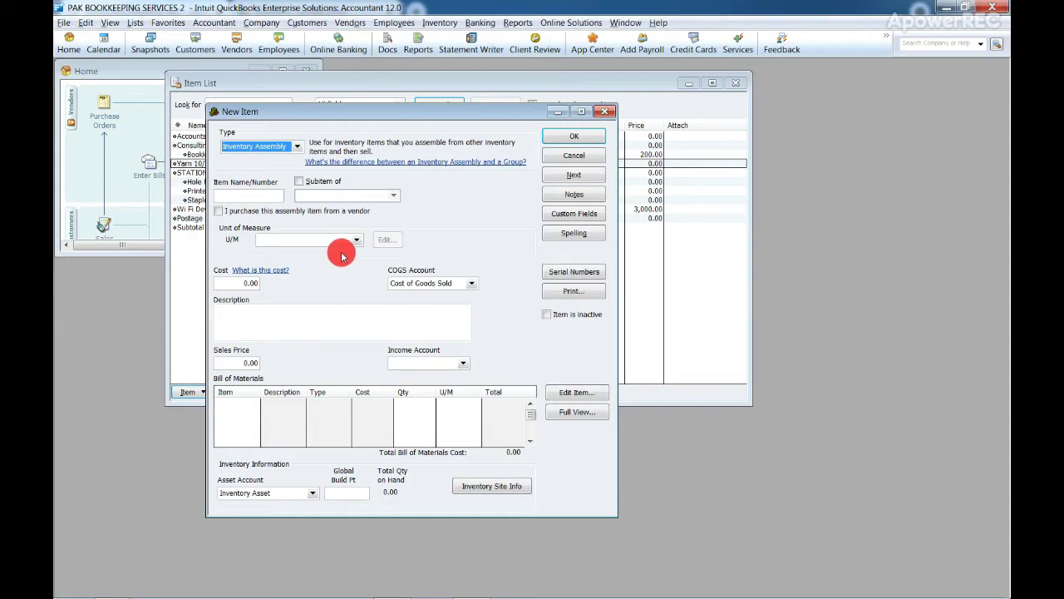
click(299, 148)
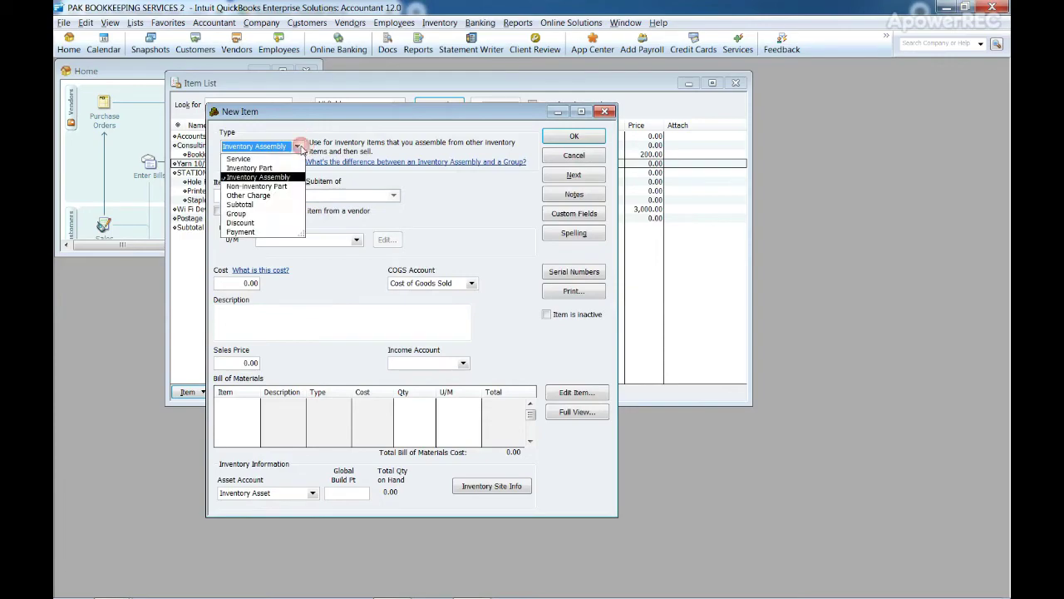
click(291, 186)
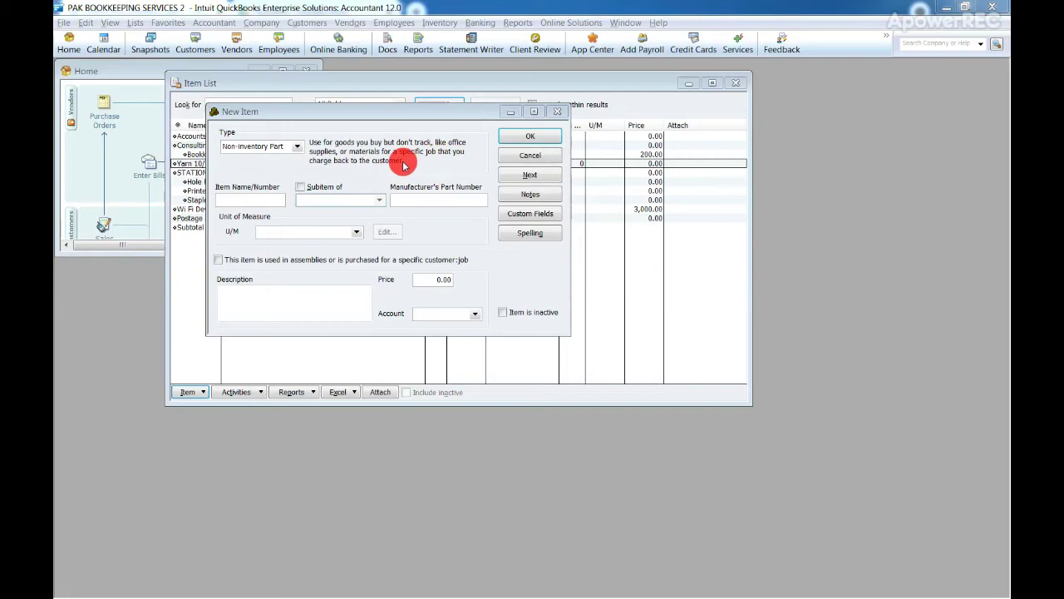
Step: Set the new item's type back to Inventory Part and go to its Item Name/Number field
click(297, 147)
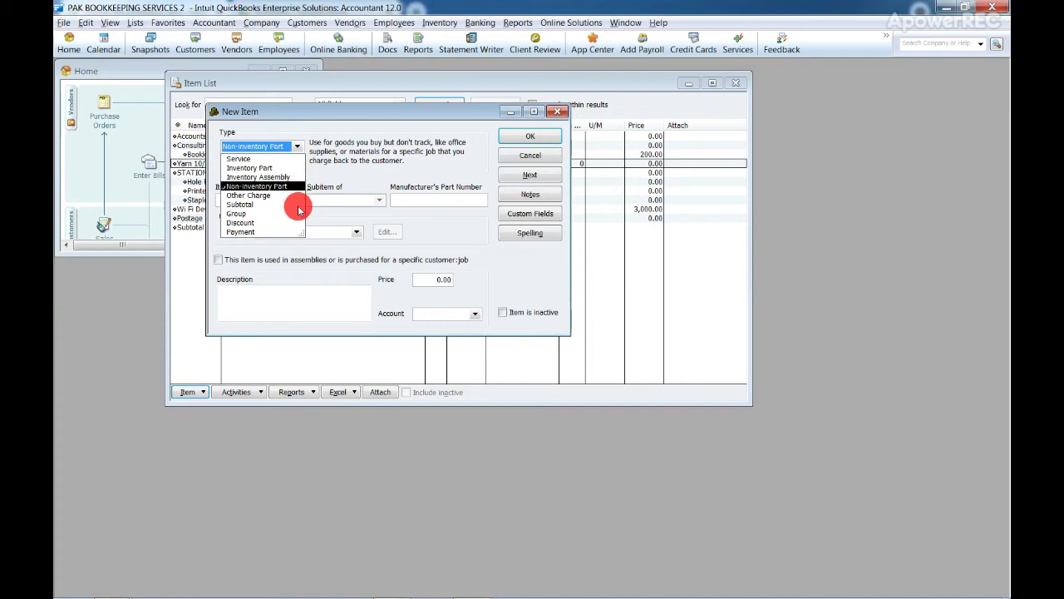
click(289, 168)
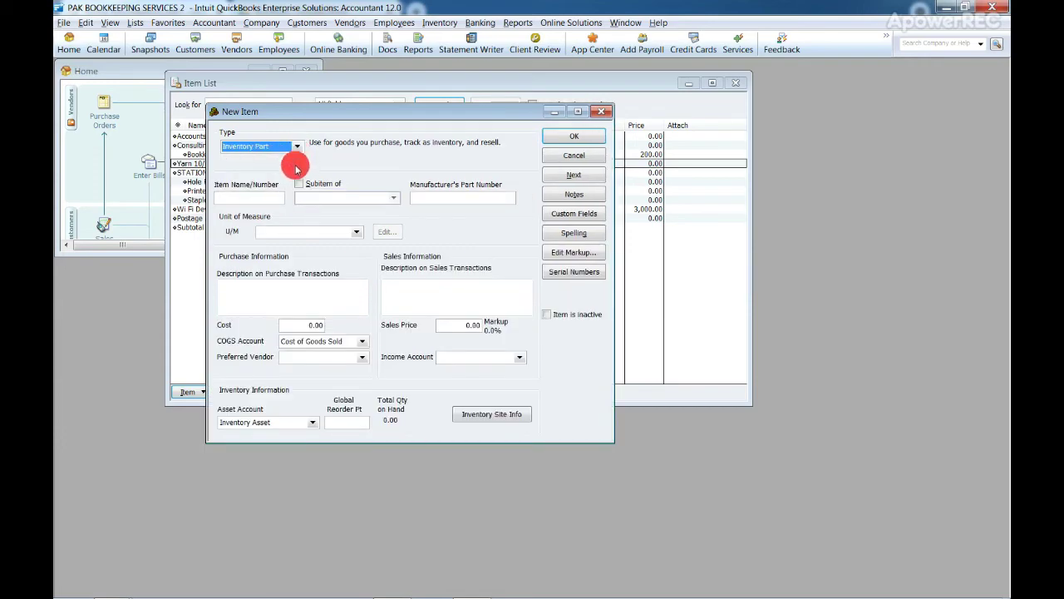
click(259, 198)
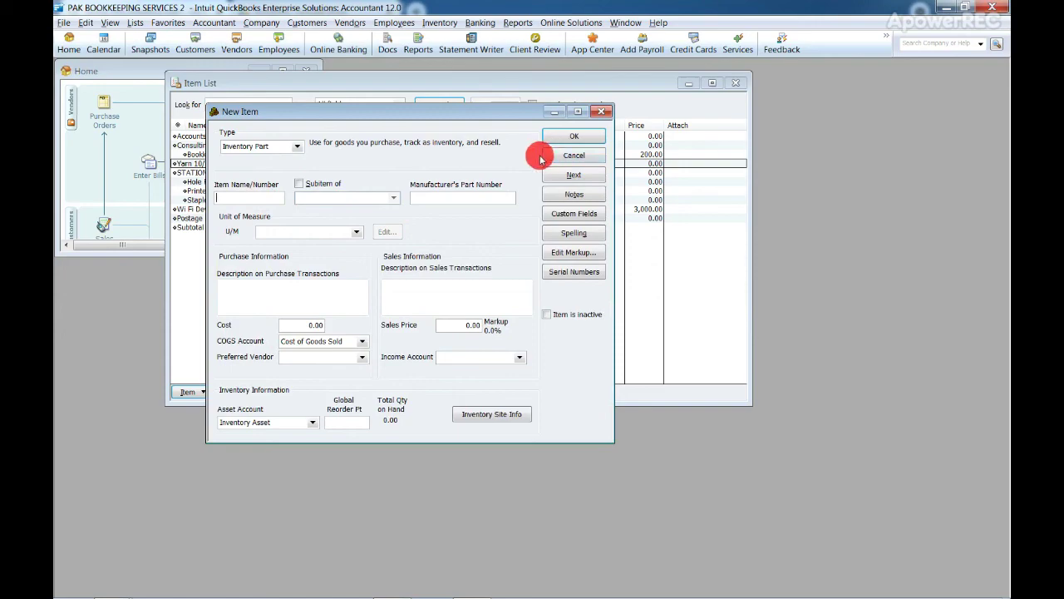
Step: Cancel the new item and close the Item List to return to the Home page
click(573, 155)
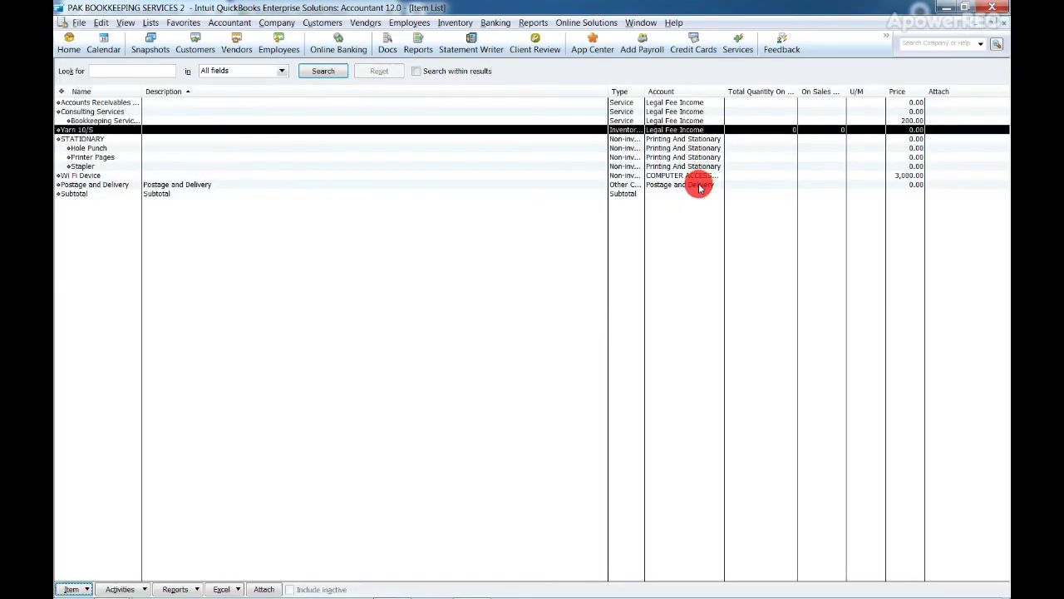
key(Escape)
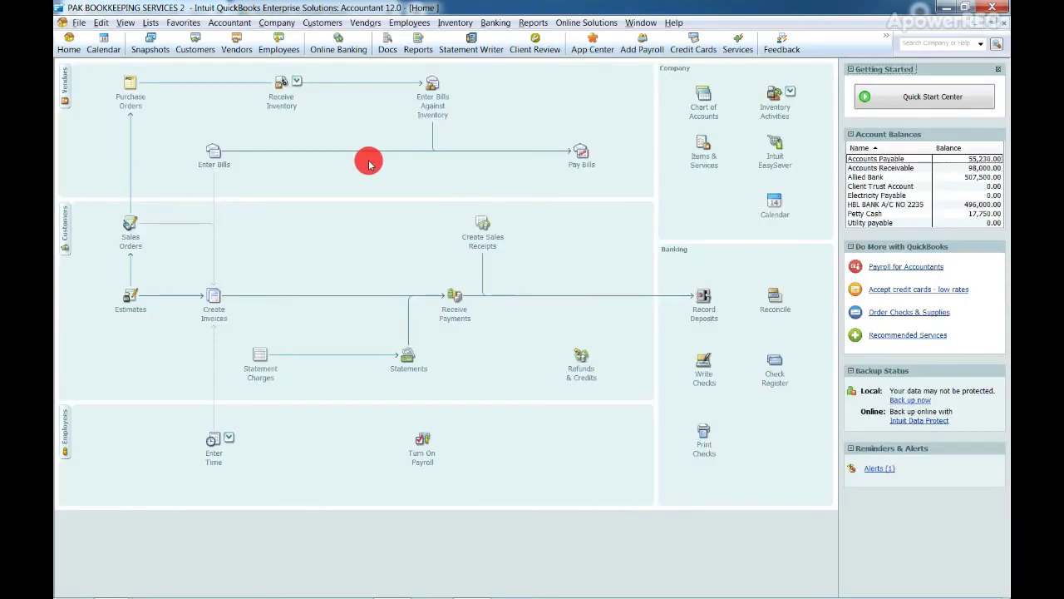